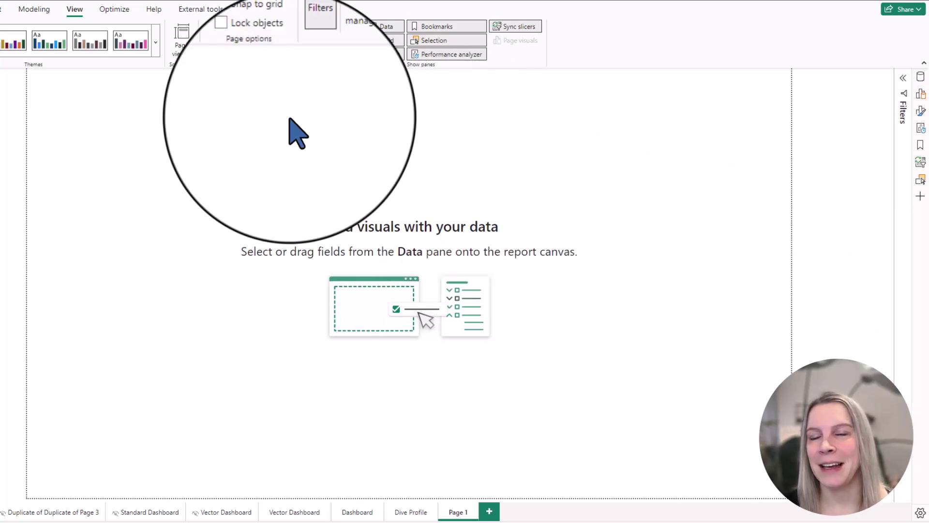
Step: Show Page 1's canvas settings in the Format pane: 16:9, 1280 × 720 px
left_click(920, 111)
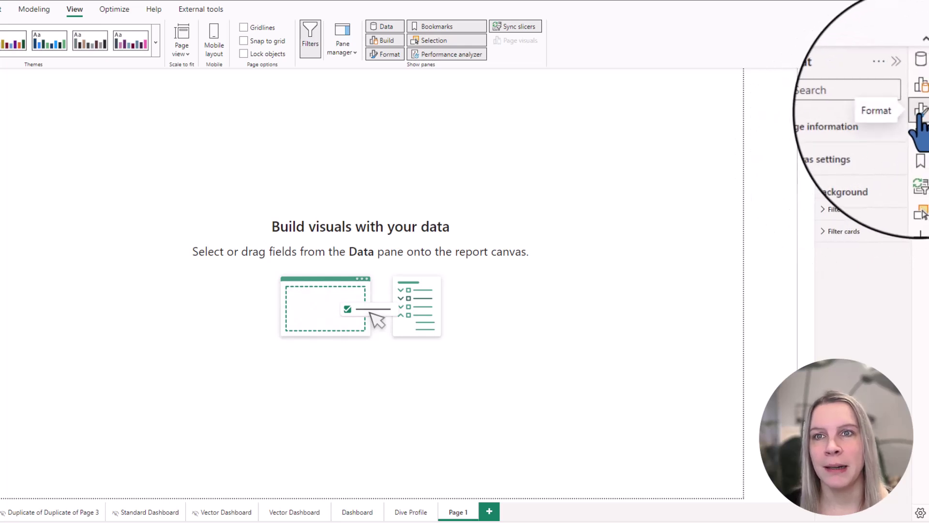
left_click(848, 145)
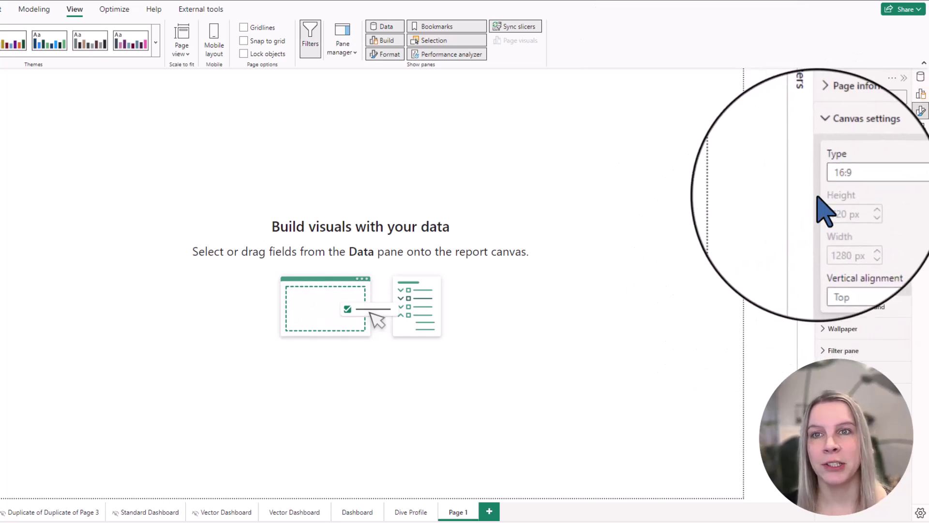
Step: Switch Page 1's canvas type to 4:3, then Letter, ending on Tooltip (320 × 240 px)
left_click(858, 184)
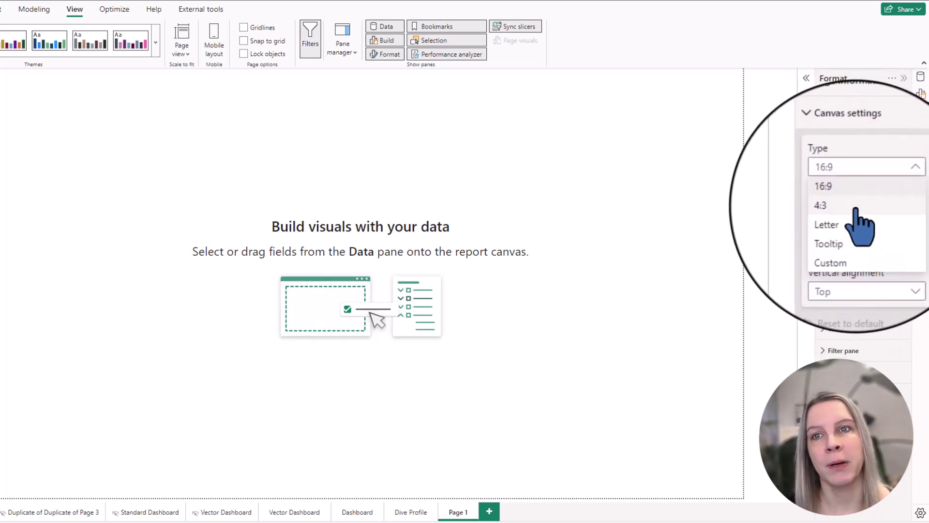
left_click(855, 208)
left_click(866, 180)
left_click(863, 217)
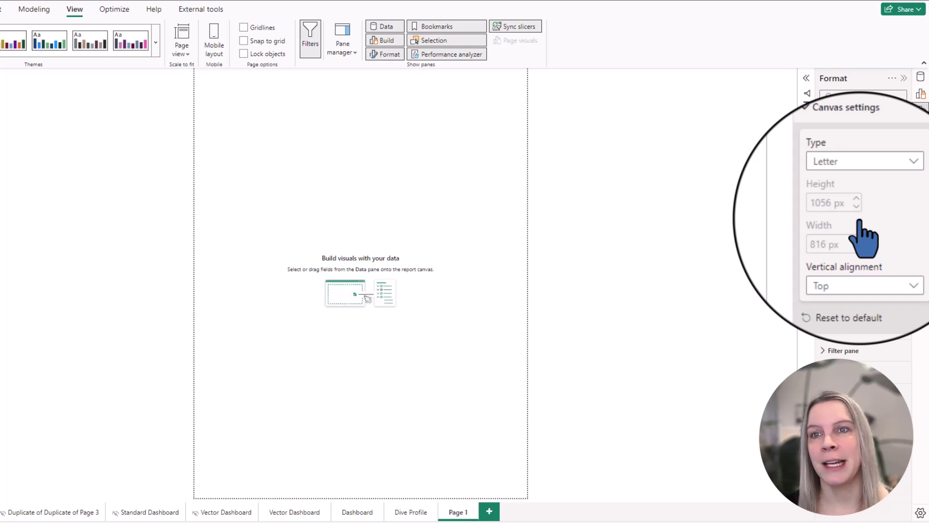
left_click(860, 186)
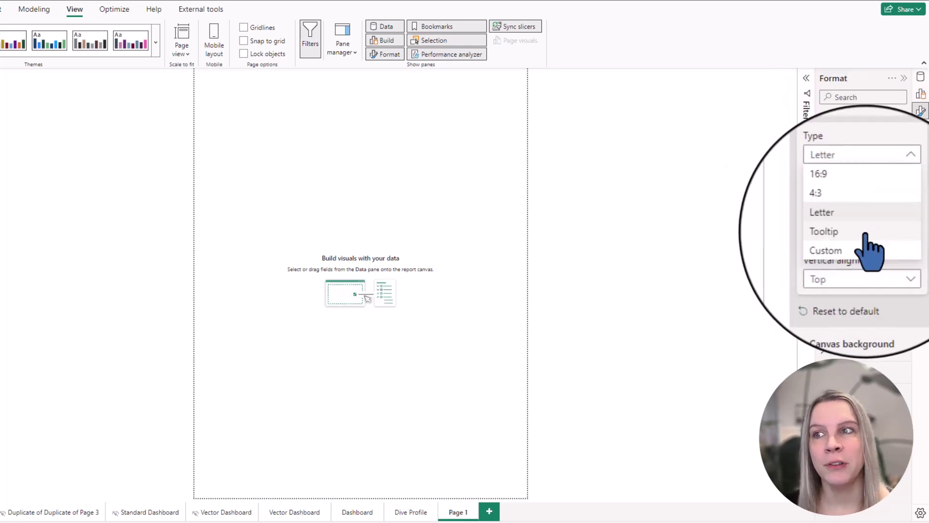
left_click(866, 232)
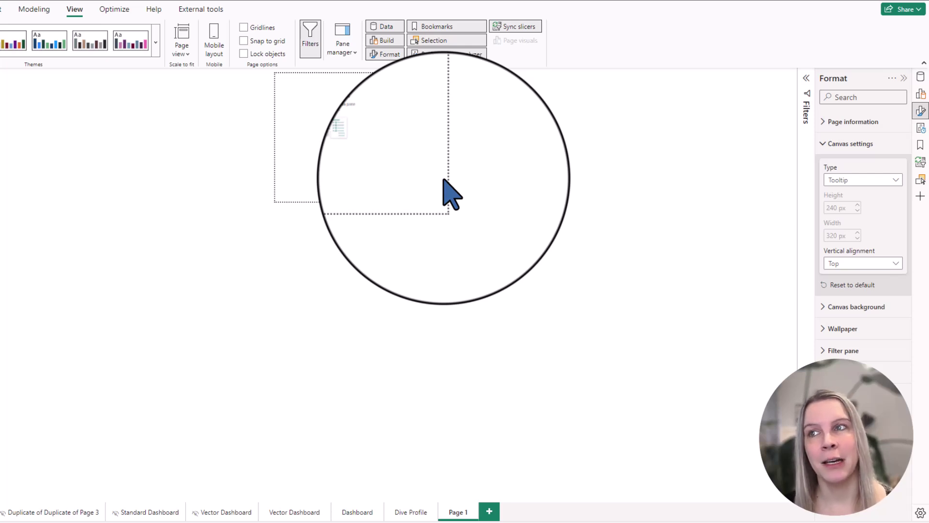
Step: Reset the canvas type to 16:9, then make it Custom with width 1480 and height 920 px
left_click(871, 180)
left_click(857, 193)
left_click(870, 184)
left_click(863, 246)
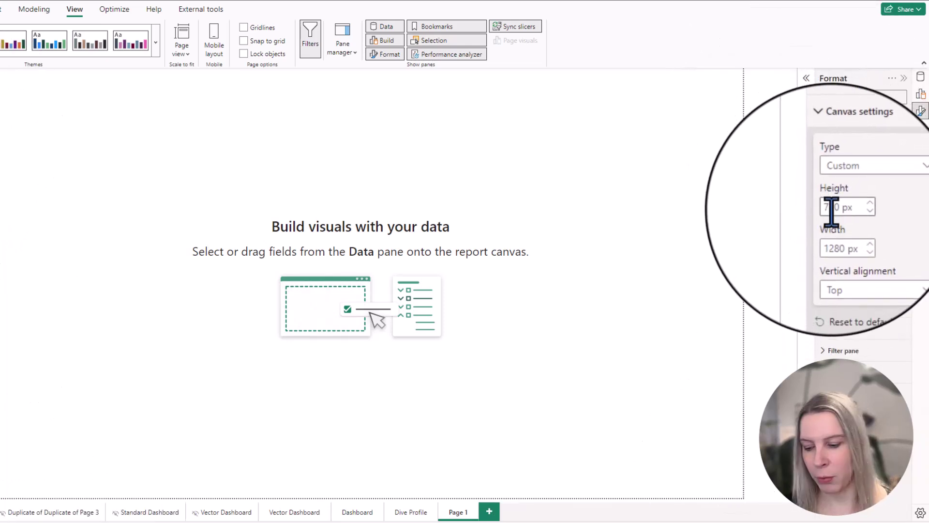
left_click(834, 237)
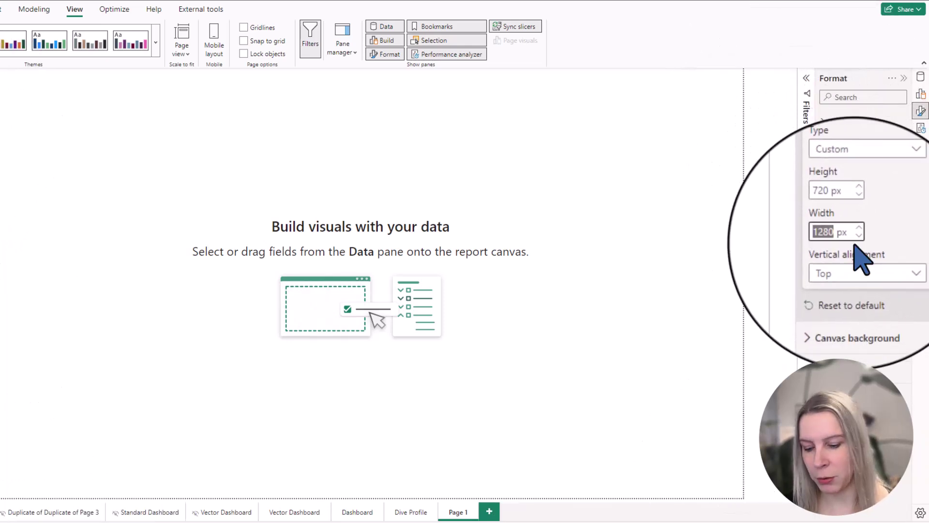
type("1480")
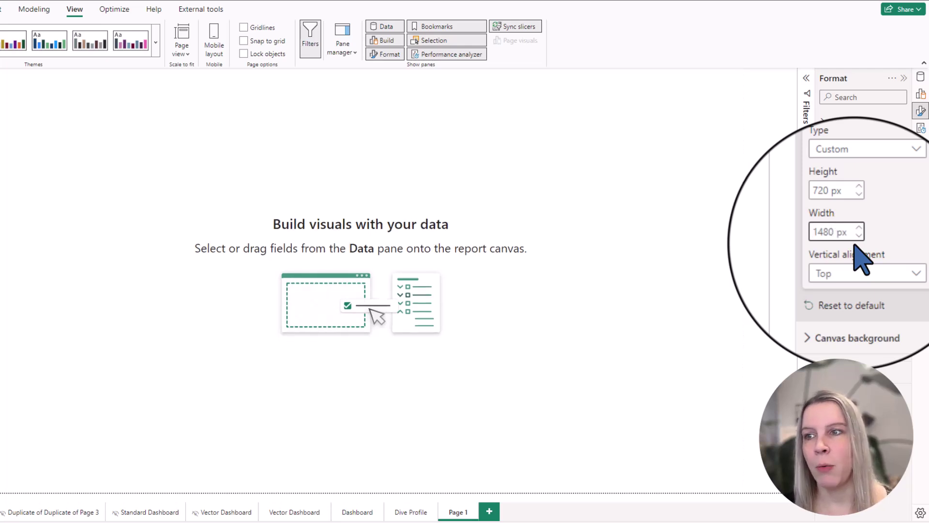
left_click(837, 208)
type("920")
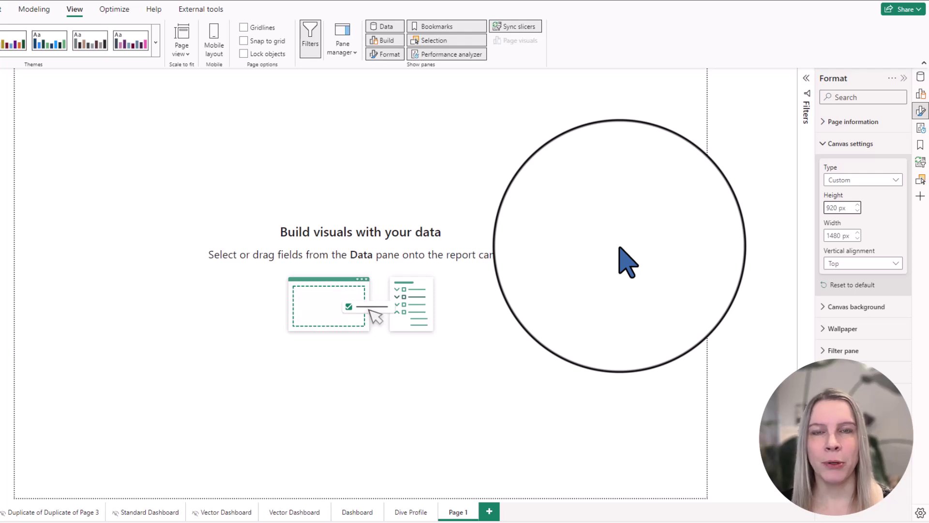
Step: Add and delete a blank Page 2, then duplicate Page 1 with its 1480 × 920 canvas
left_click(488, 512)
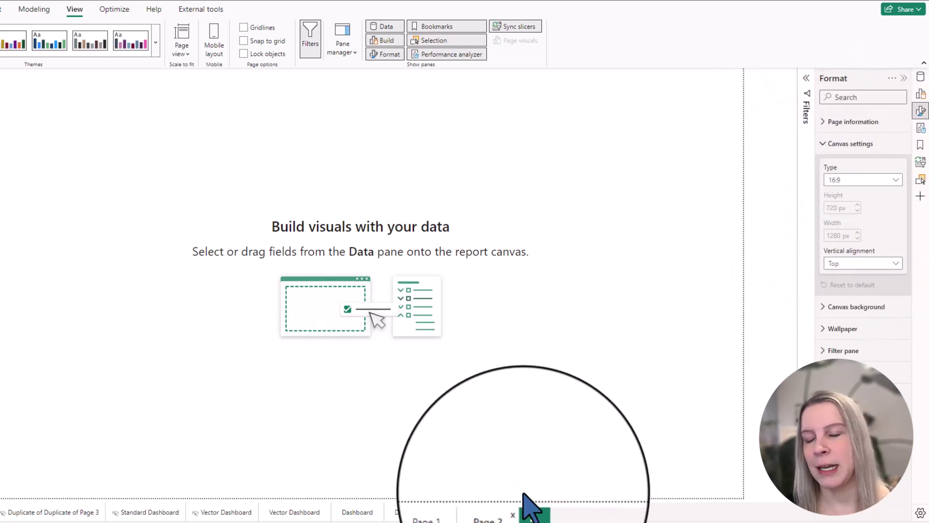
left_click(462, 515)
right_click(462, 515)
left_click(492, 466)
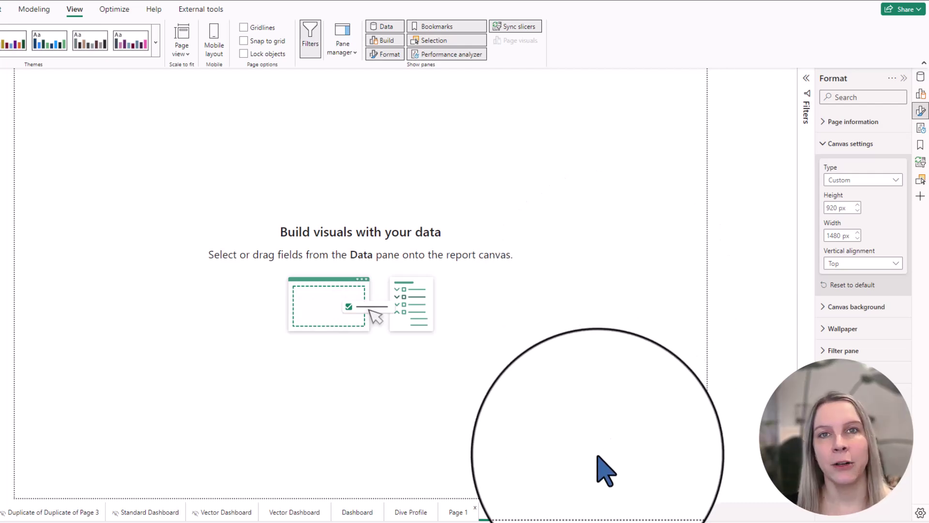
Step: Compare canvas sizes across the Vector Dashboard, Dashboard and Dive Profile pages, ending on Dive Profile
left_click(296, 513)
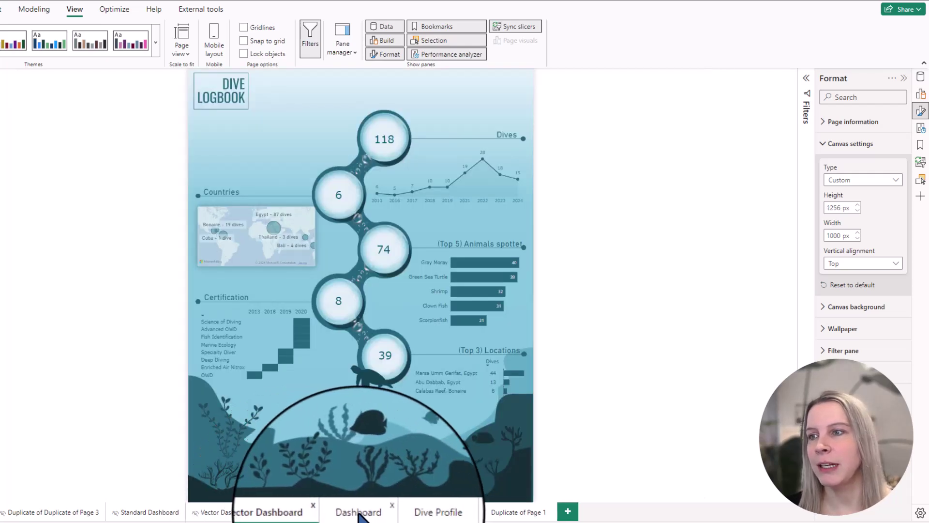
left_click(359, 513)
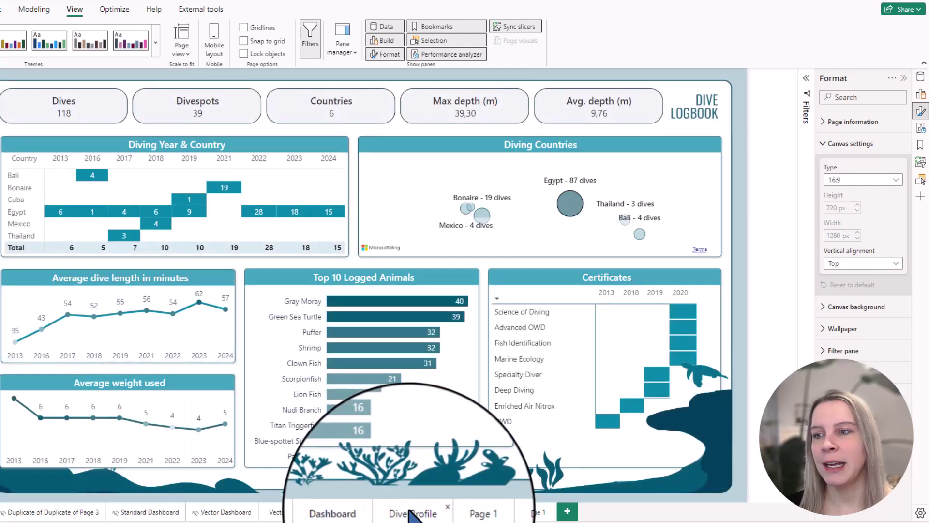
left_click(409, 513)
left_click(348, 513)
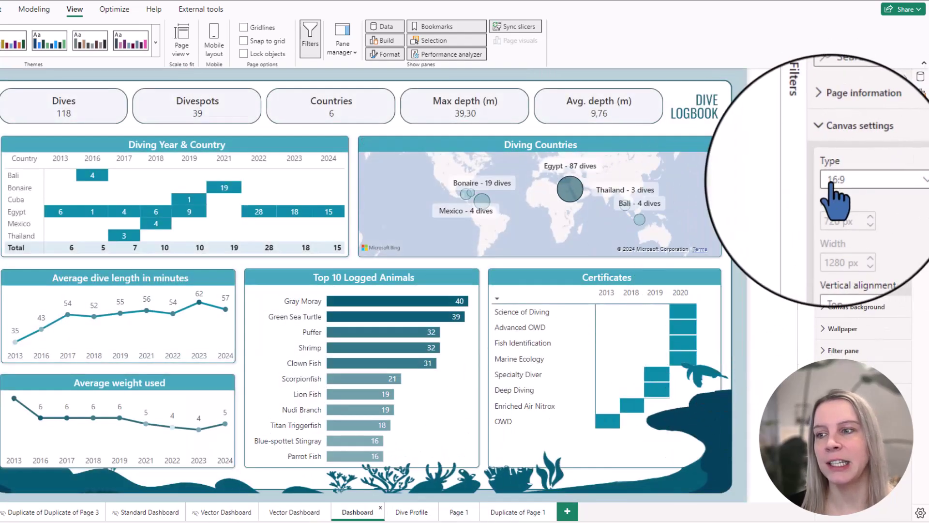
left_click(295, 512)
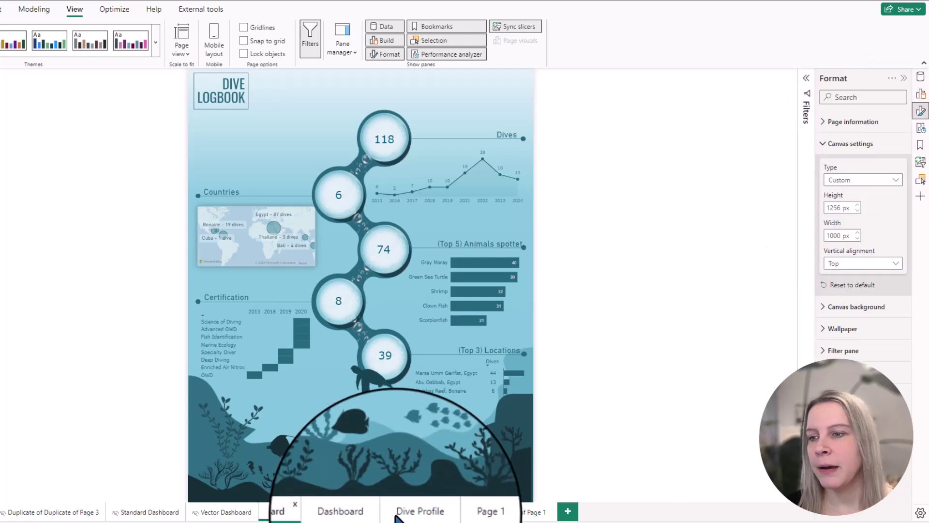
left_click(412, 512)
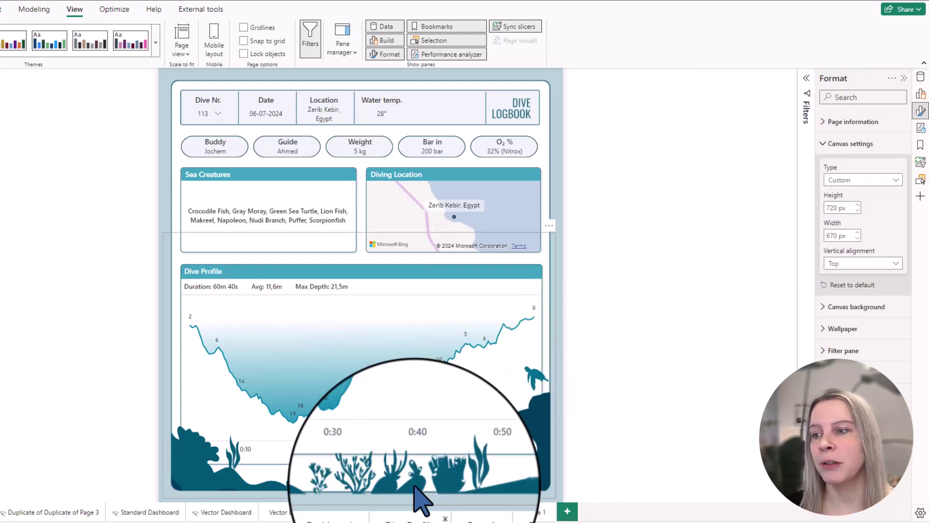
Step: Show the Vector Dashboard page at Actual size and scroll through it
left_click(297, 512)
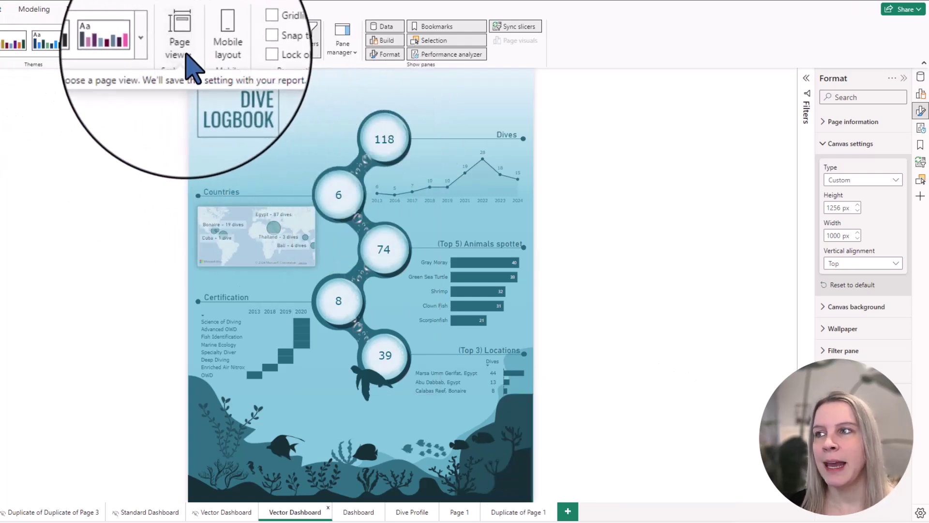
left_click(184, 53)
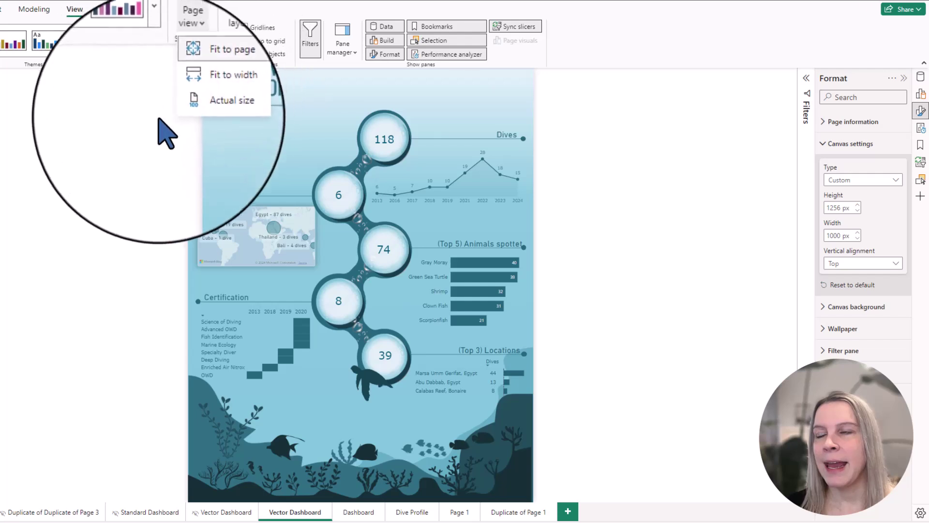
left_click(213, 104)
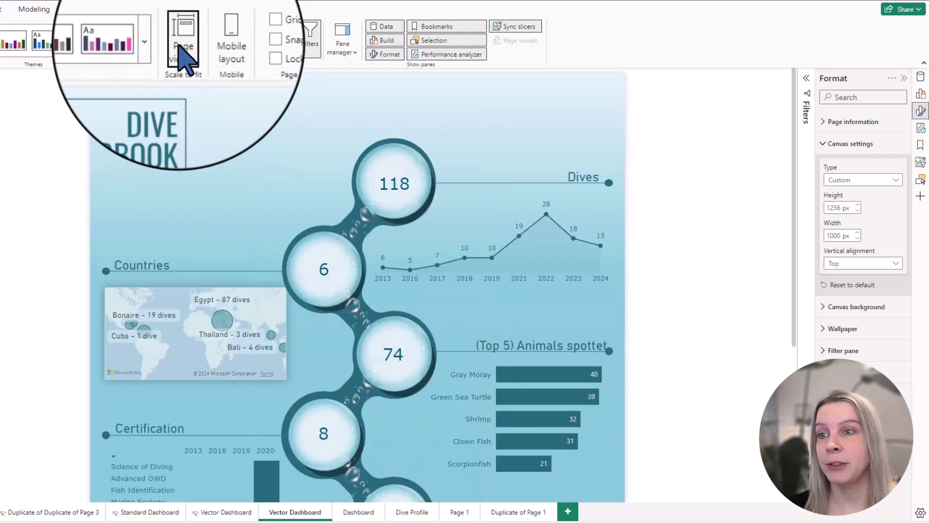
scroll(532, 267, "down", 3)
scroll(649, 310, "down", 2)
scroll(651, 339, "up", 5)
Step: Change the Vector Dashboard's page view to Fit to width and scroll to check it
left_click(182, 48)
left_click(203, 92)
scroll(528, 216, "down", 3)
scroll(539, 208, "up", 3)
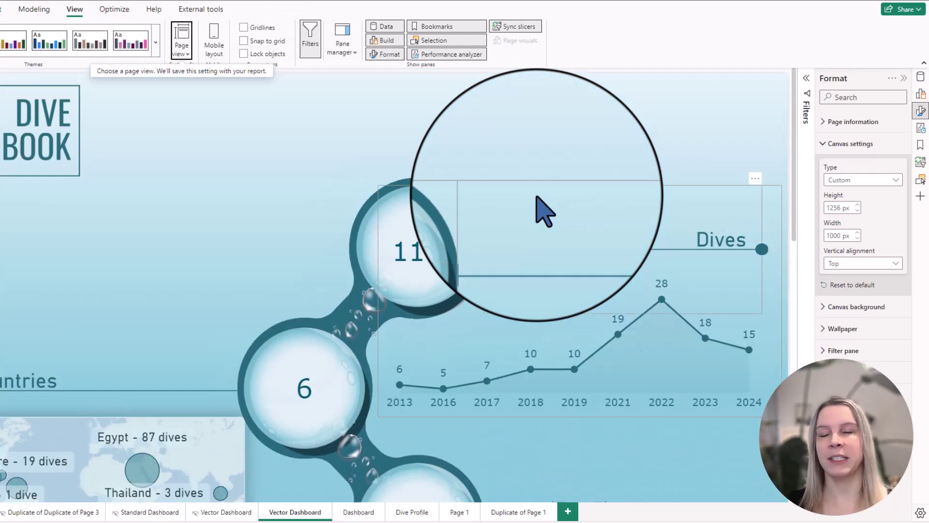
scroll(494, 179, "down", 10)
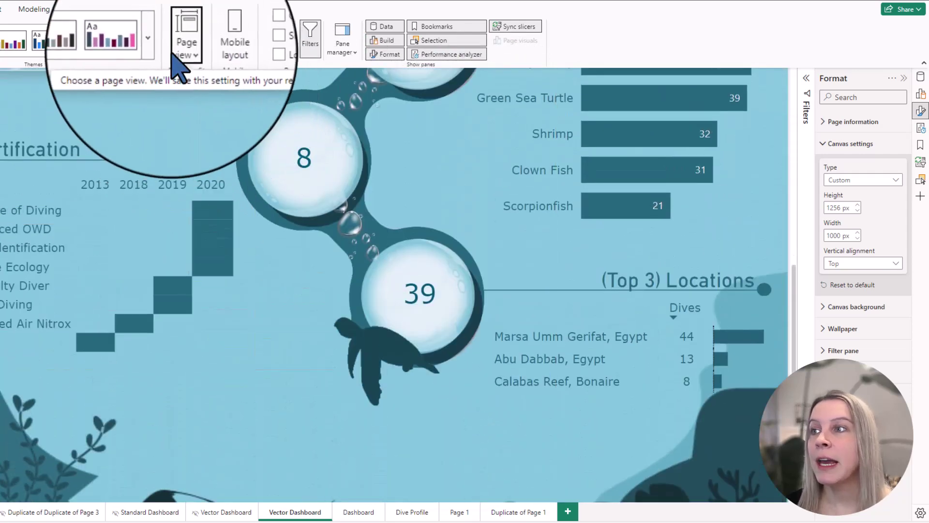
Step: Set Page view to Fit to page, try Actual size, then settle back on Fit to page
left_click(182, 46)
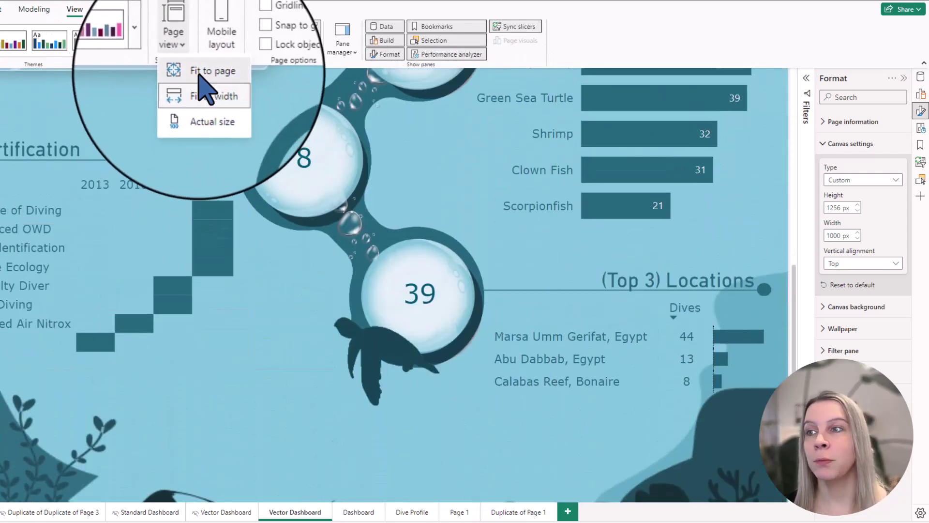
left_click(208, 69)
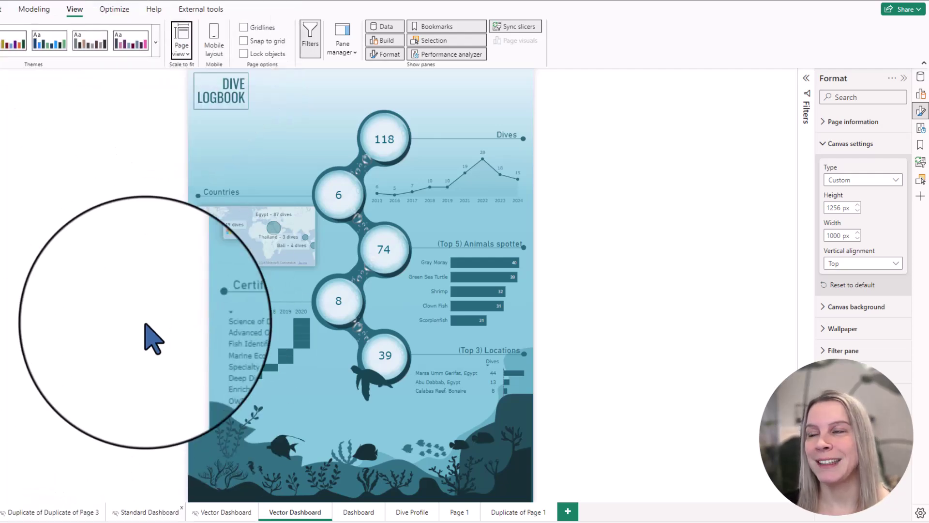
left_click(186, 59)
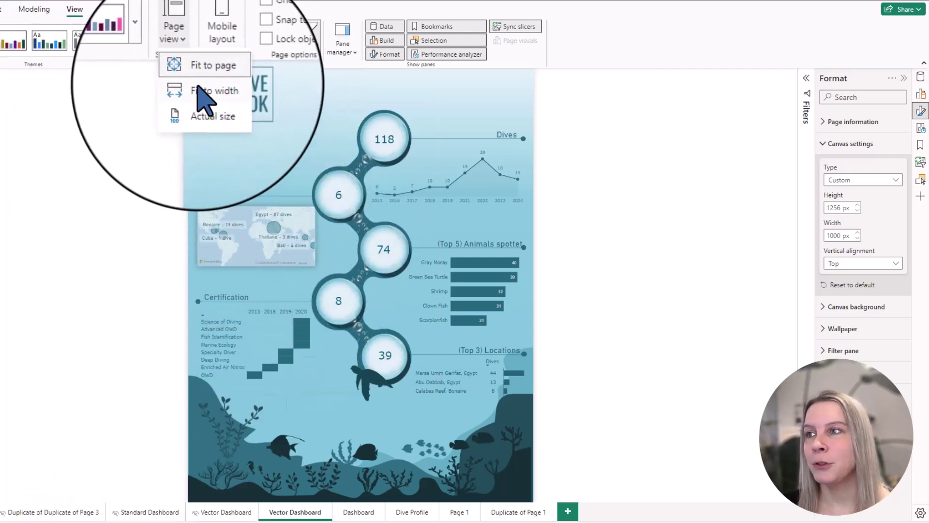
left_click(196, 112)
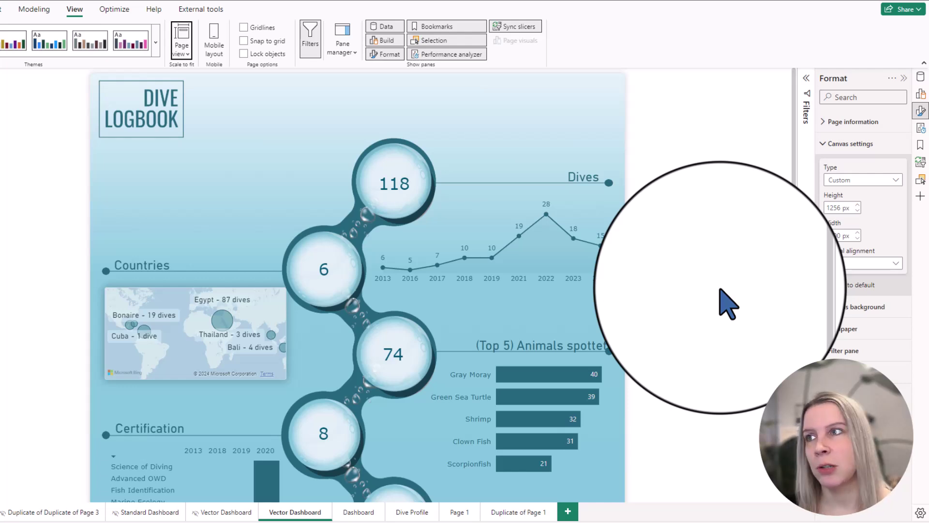
left_click(182, 47)
left_click(194, 76)
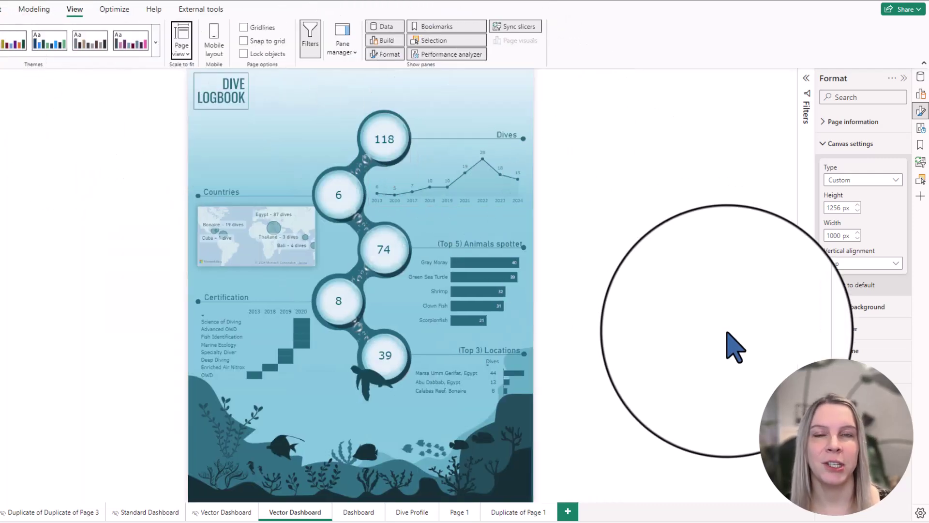